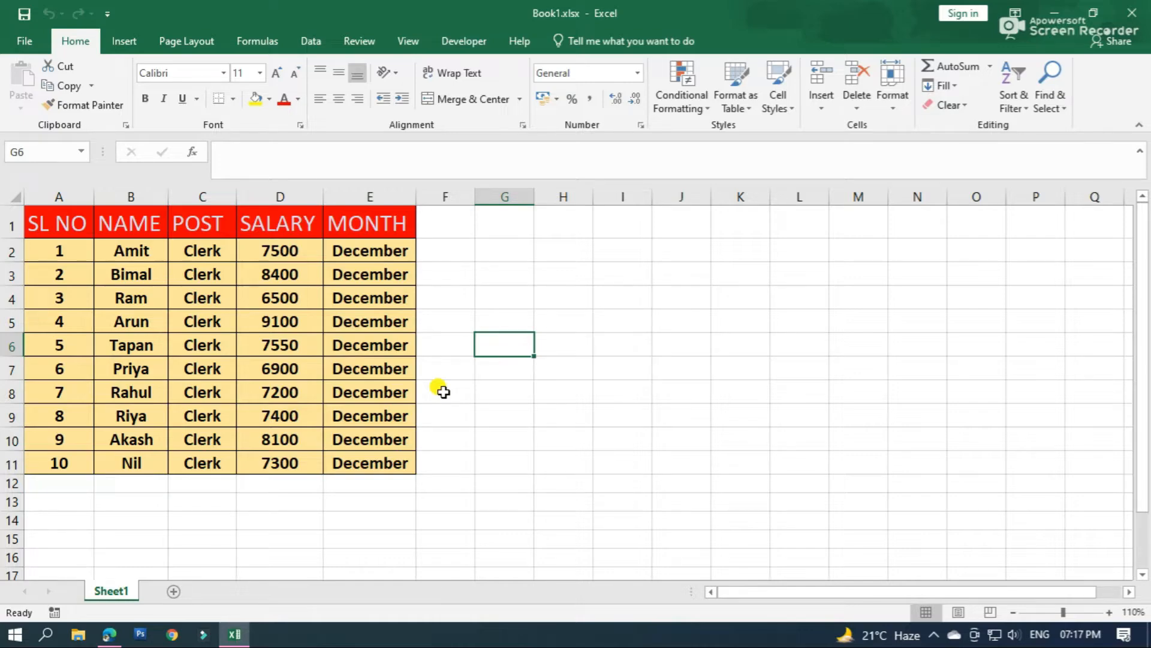
left_click_drag(39, 220, 263, 456)
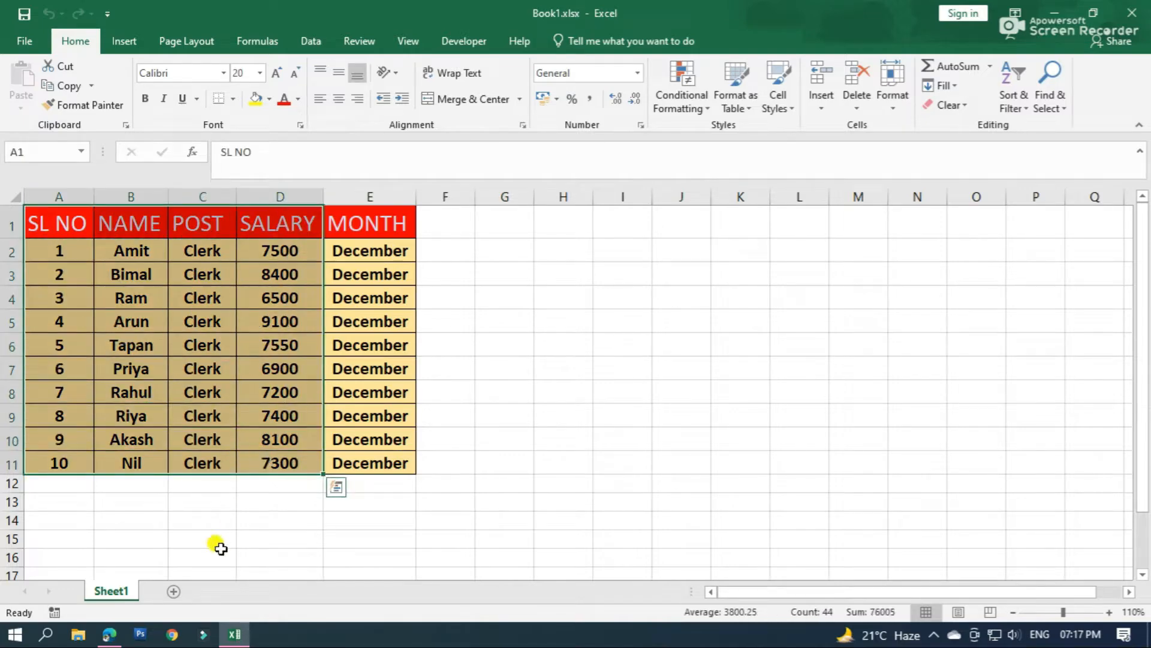
left_click_drag(367, 252, 352, 458)
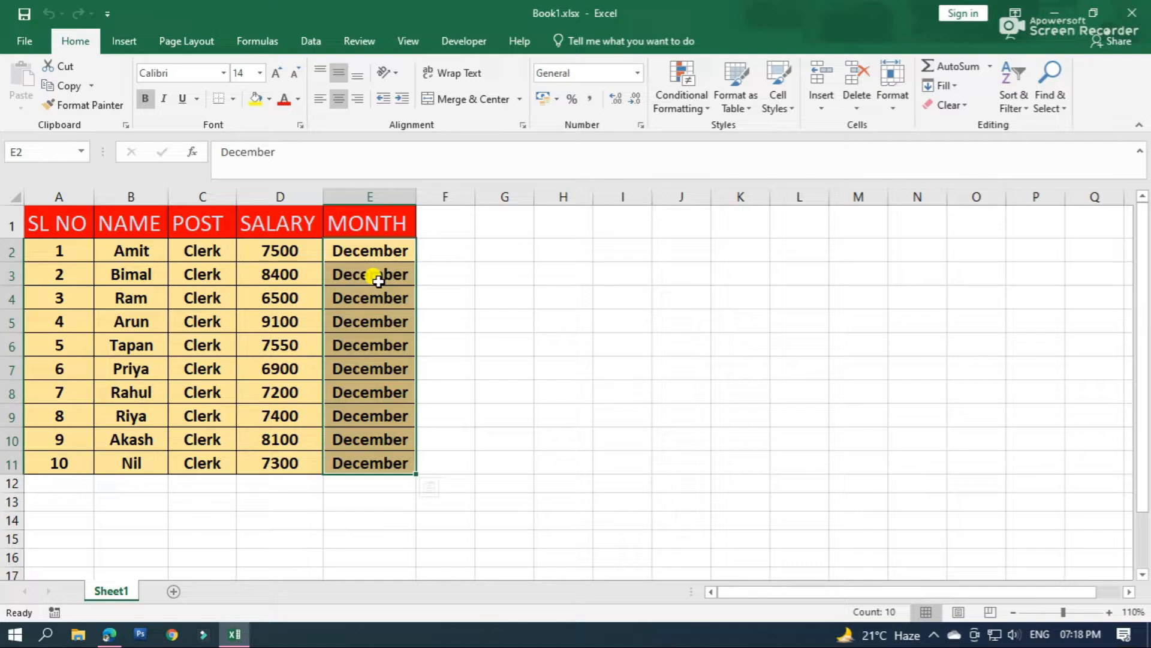
left_click(436, 275)
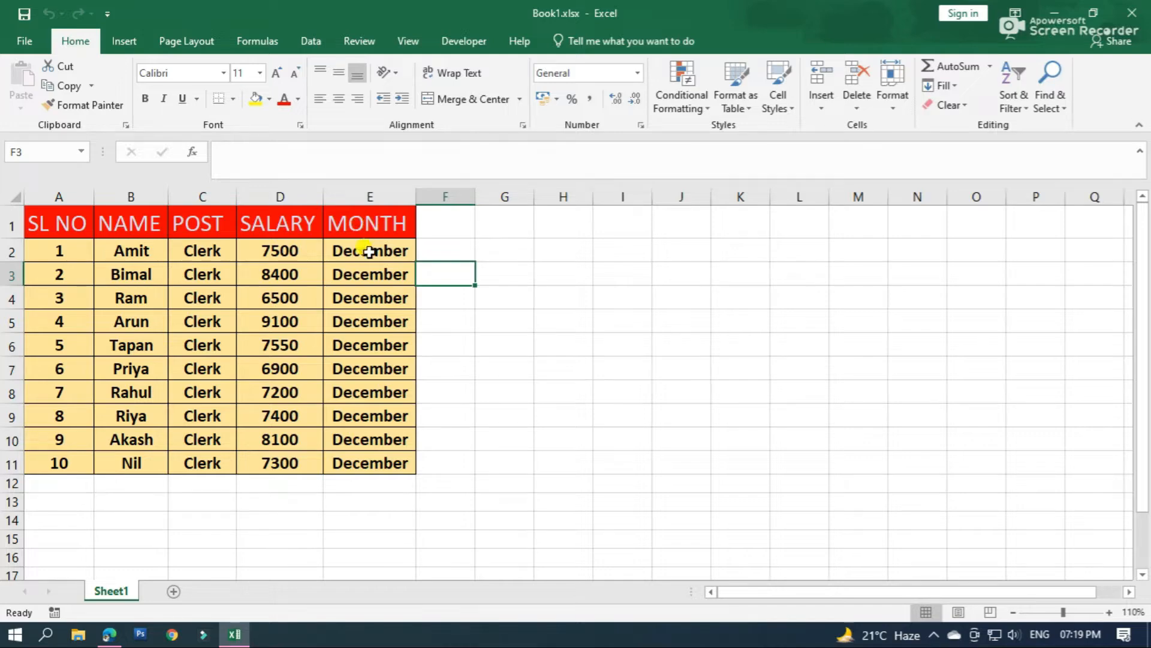
Turn off the Locked protection property for the month cells E2:E11
left_click_drag(373, 252, 365, 443)
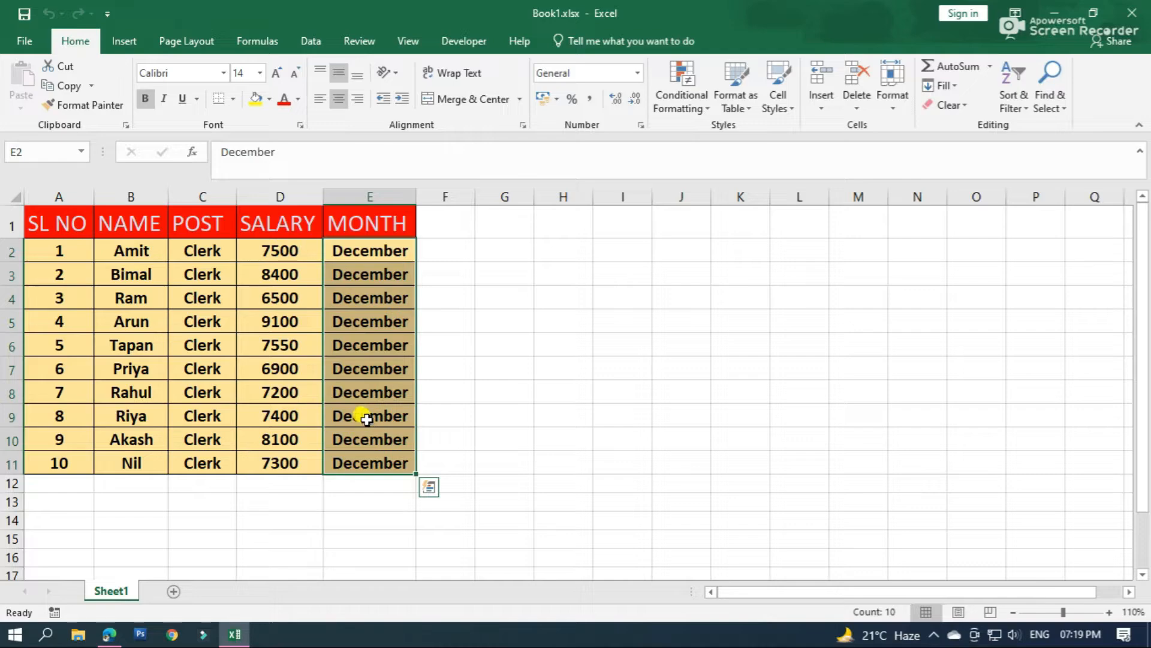
right_click(373, 277)
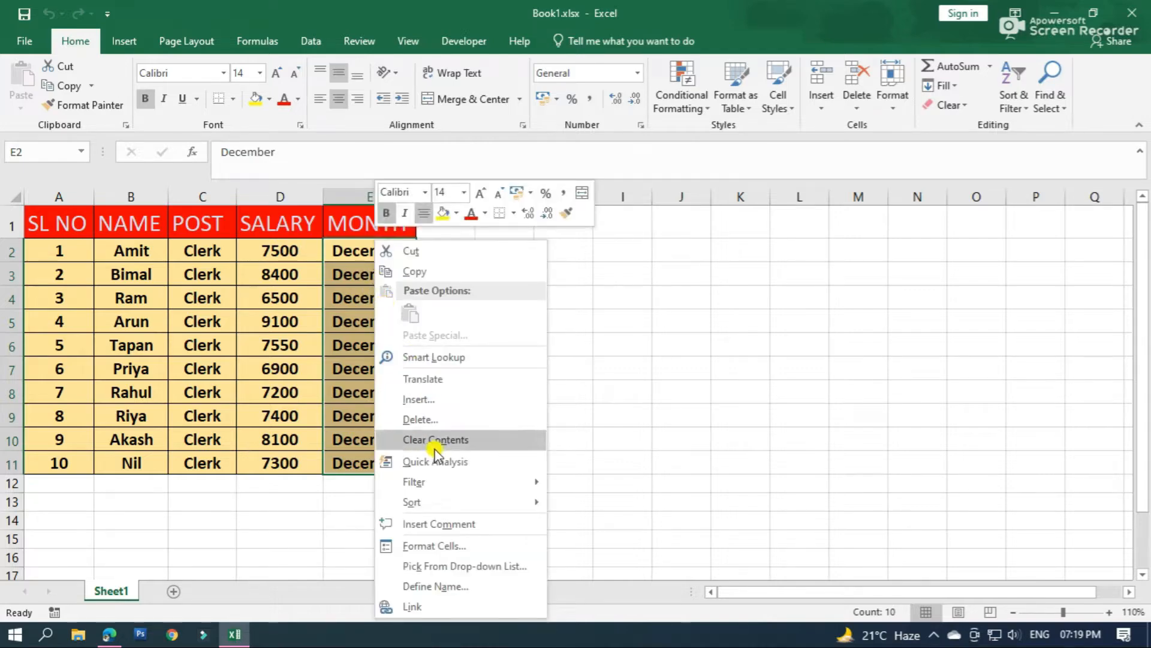
left_click(459, 547)
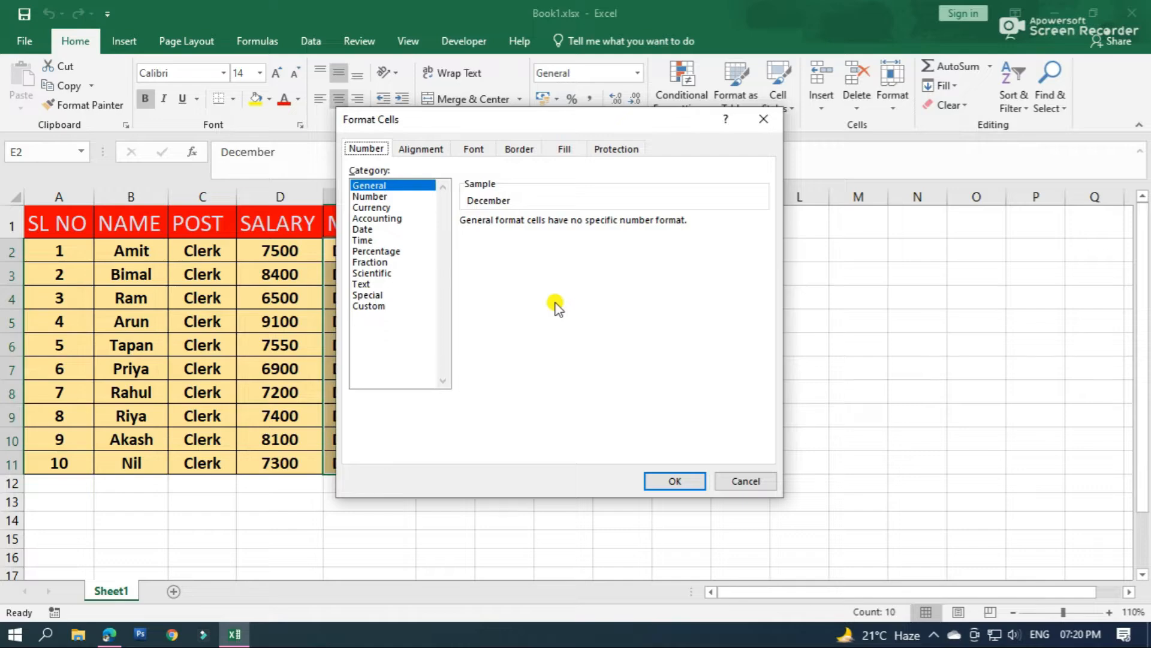
left_click(624, 151)
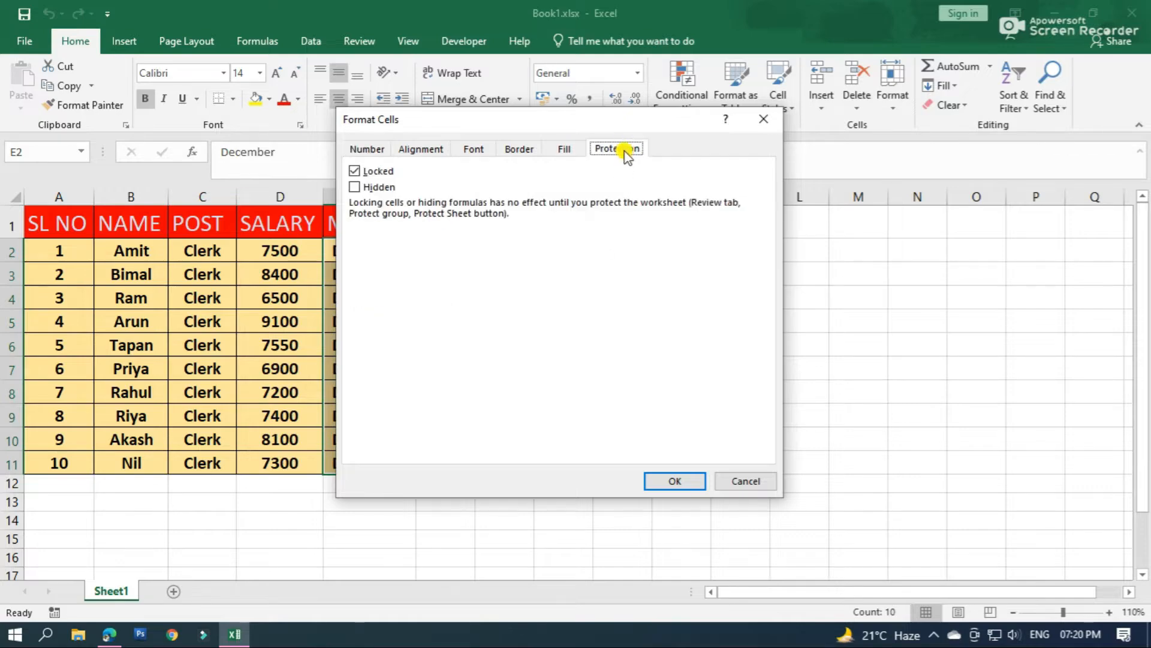
left_click(355, 172)
left_click(667, 474)
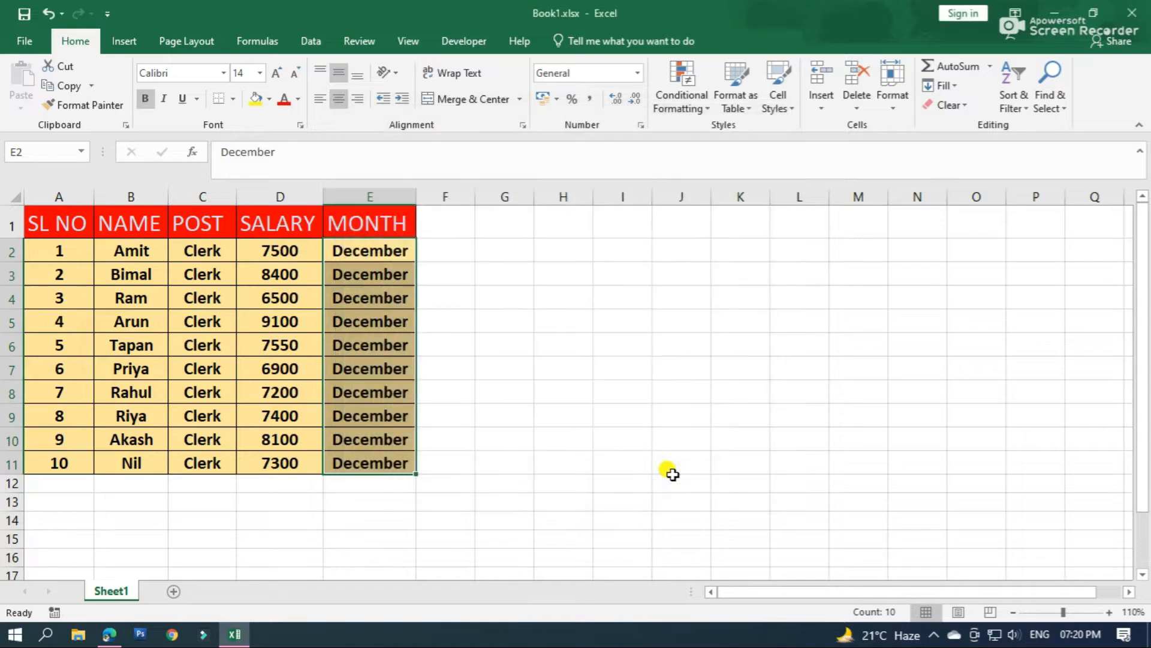
left_click(559, 298)
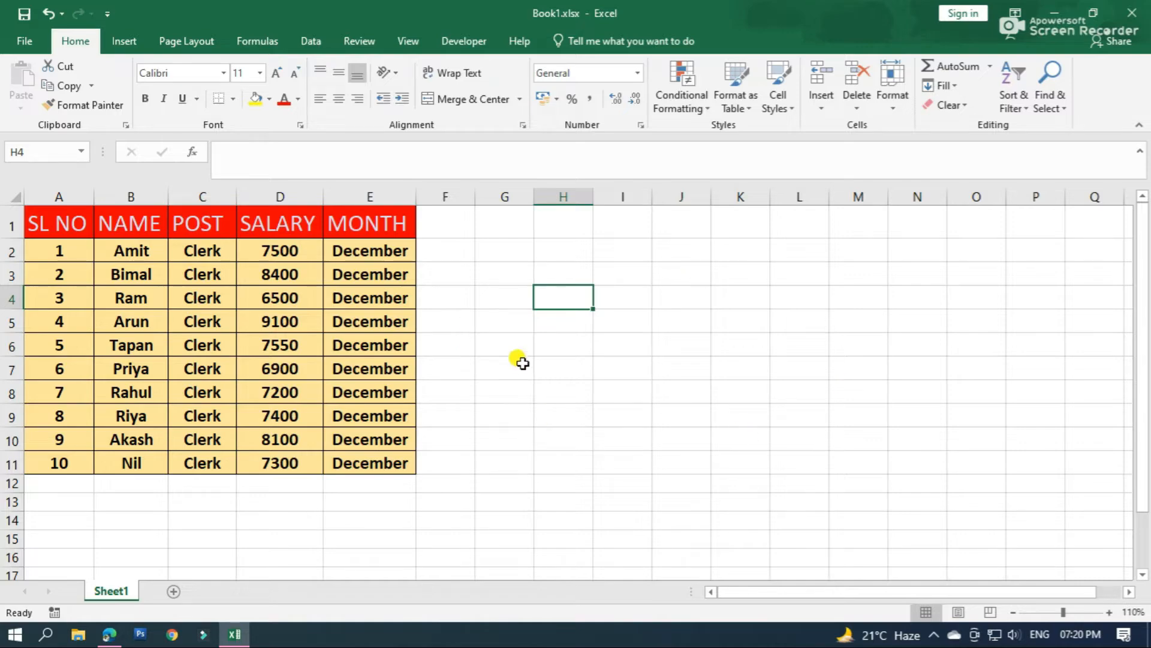
Protect the whole worksheet without a password, allowing selection of locked and unlocked cells and cell formatting
left_click(16, 198)
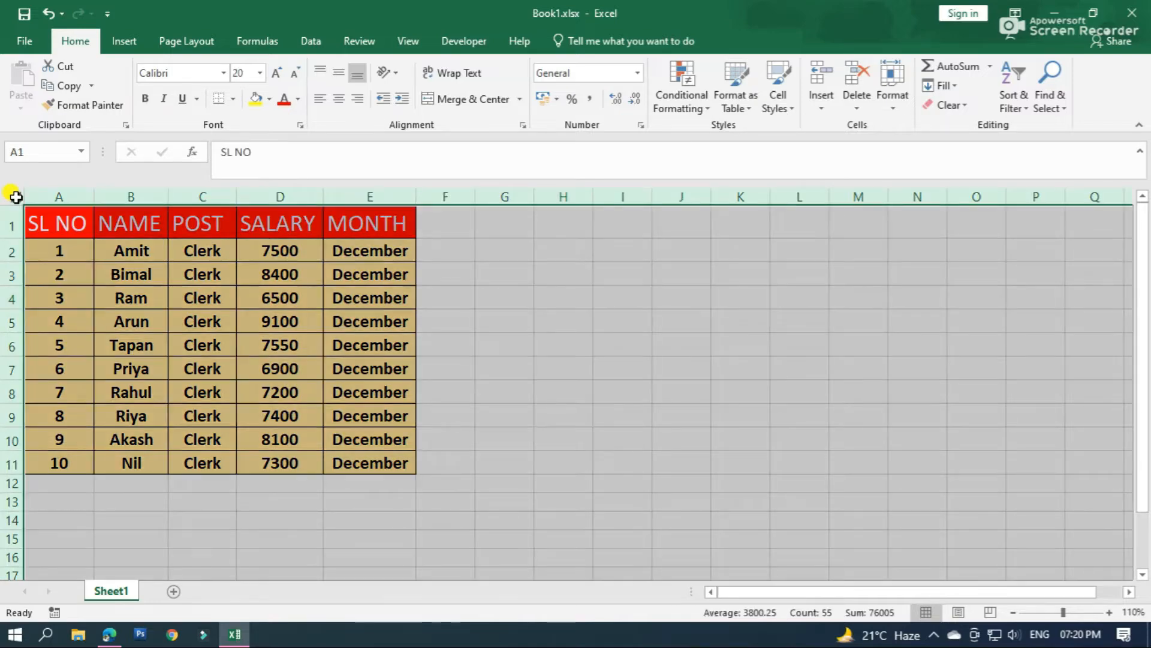
left_click(358, 42)
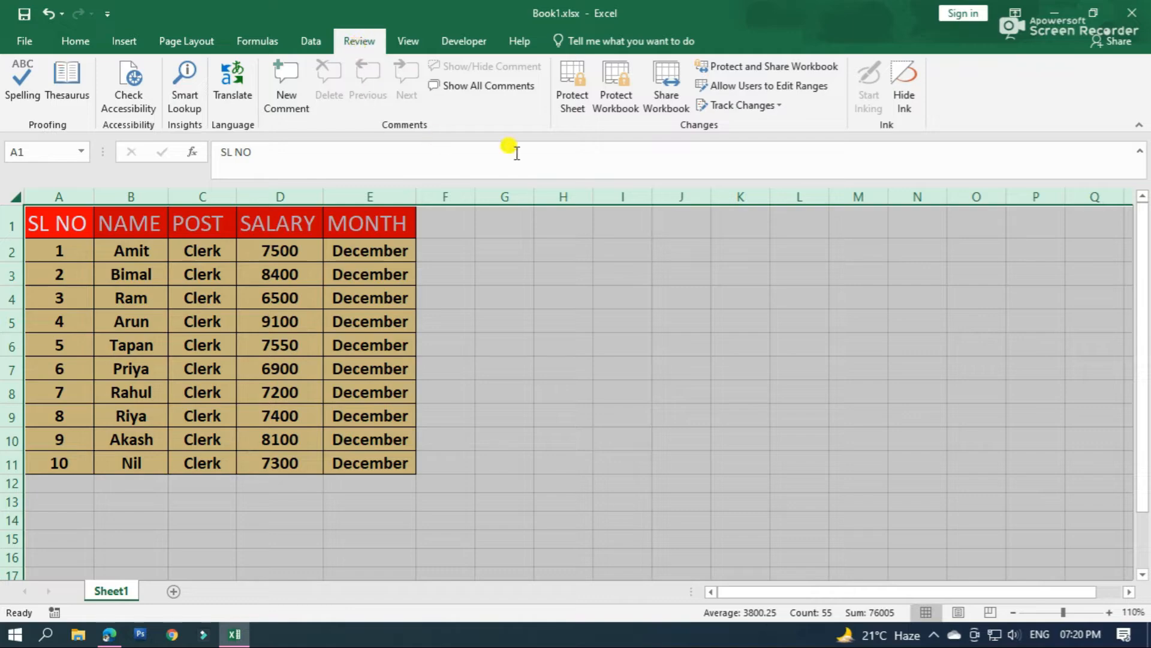
left_click(570, 100)
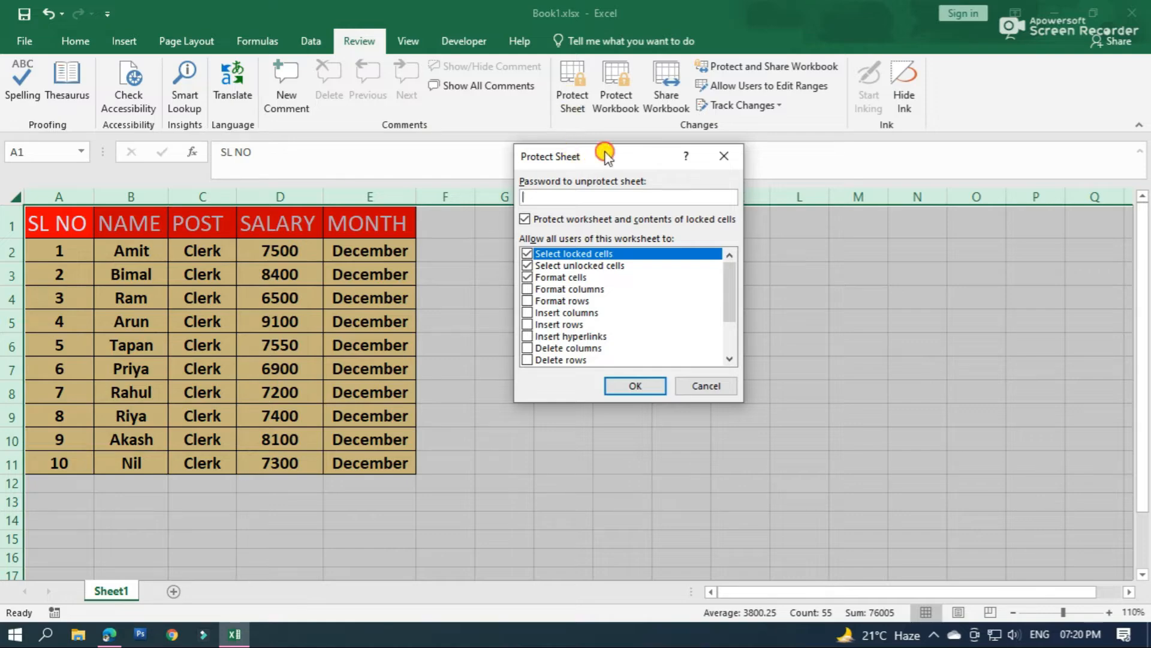
left_click_drag(602, 155, 587, 146)
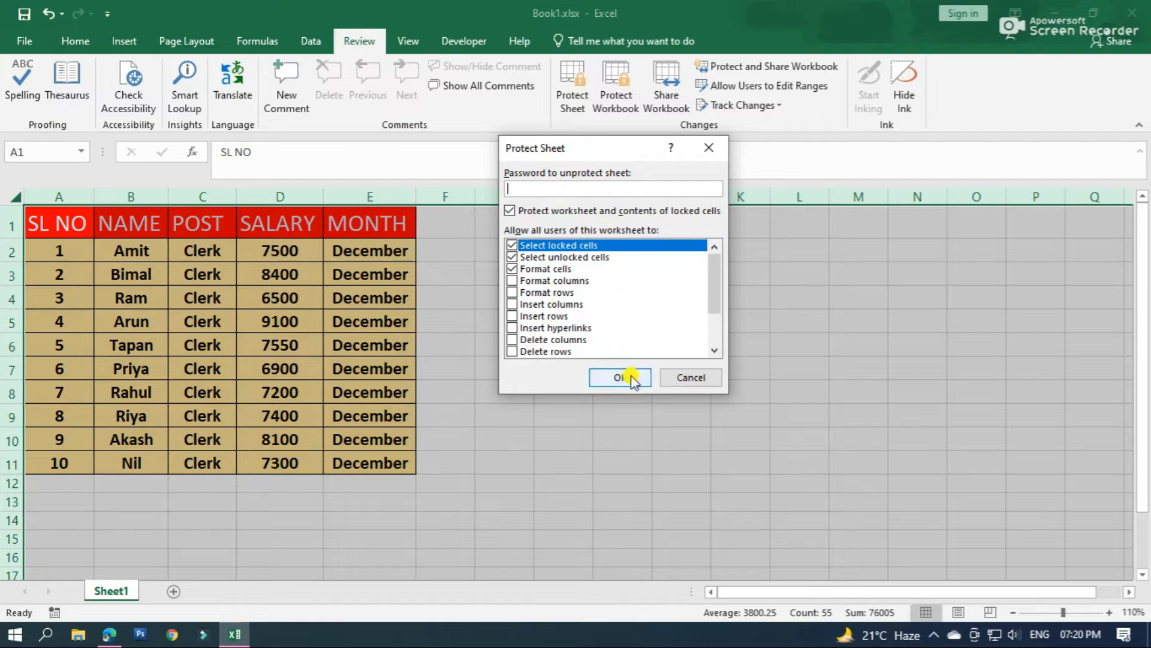
left_click(512, 269)
left_click(618, 377)
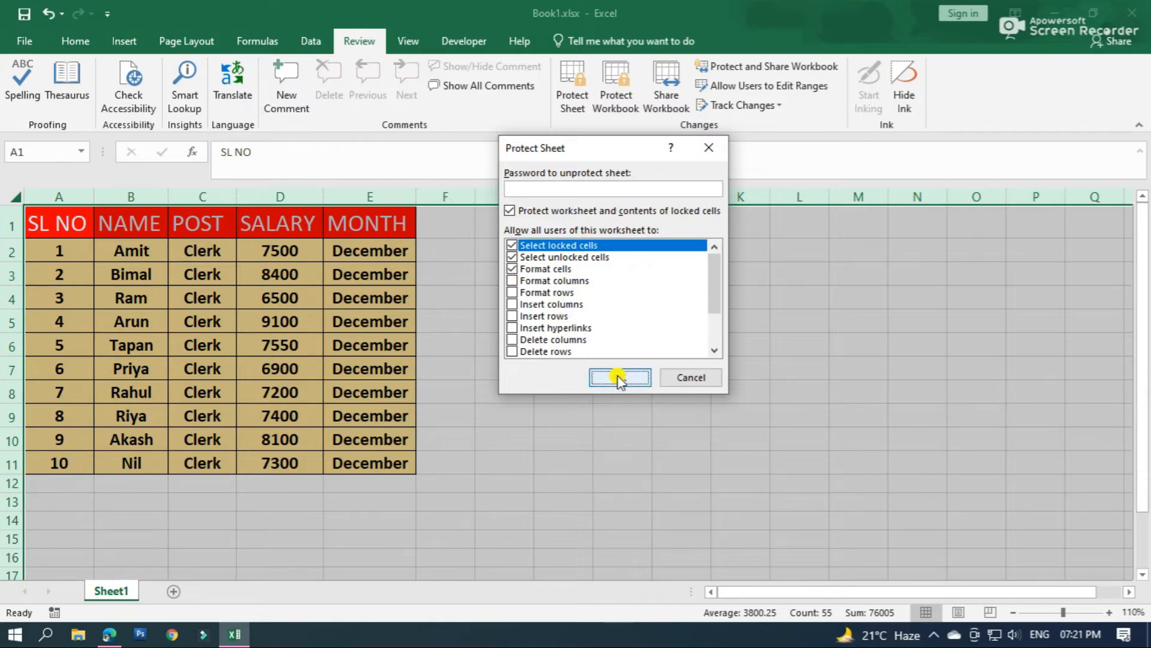
left_click(596, 323)
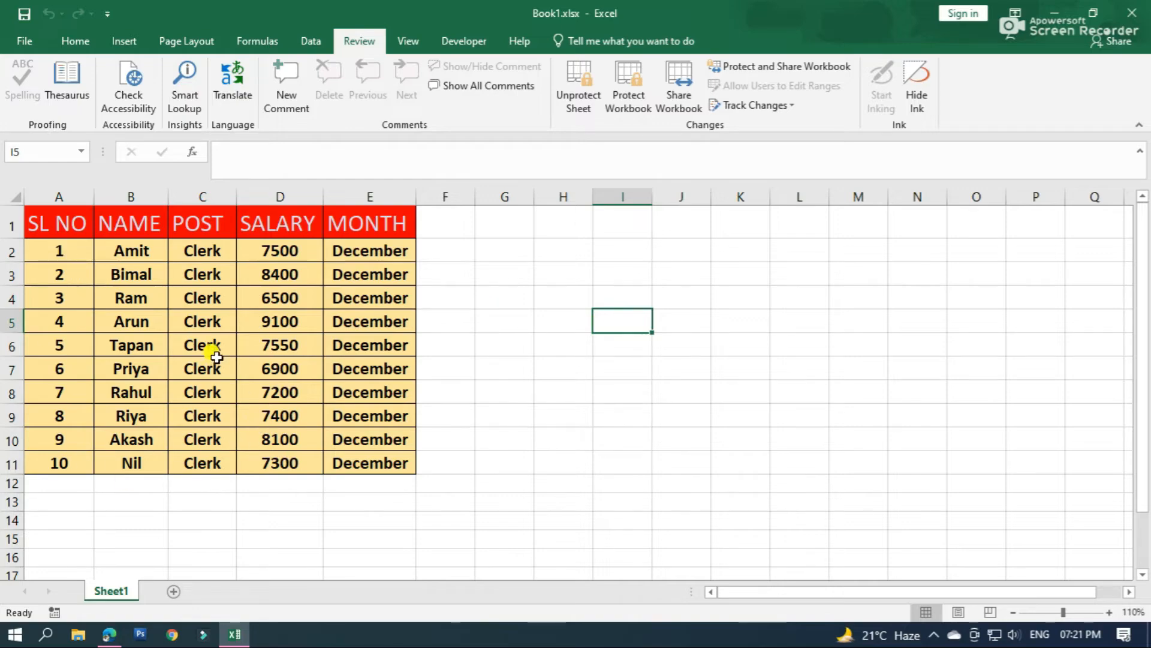
Test the sheet protection by trying to edit the locked cells B3, A6 and C5
left_click(146, 264)
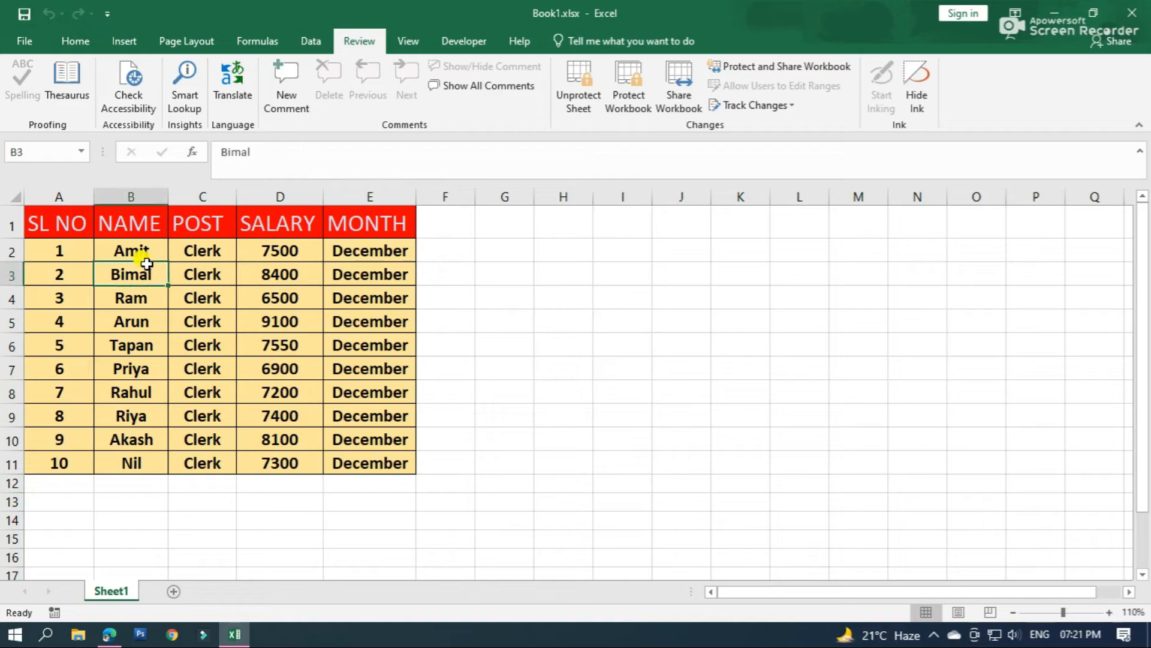
double_click(146, 264)
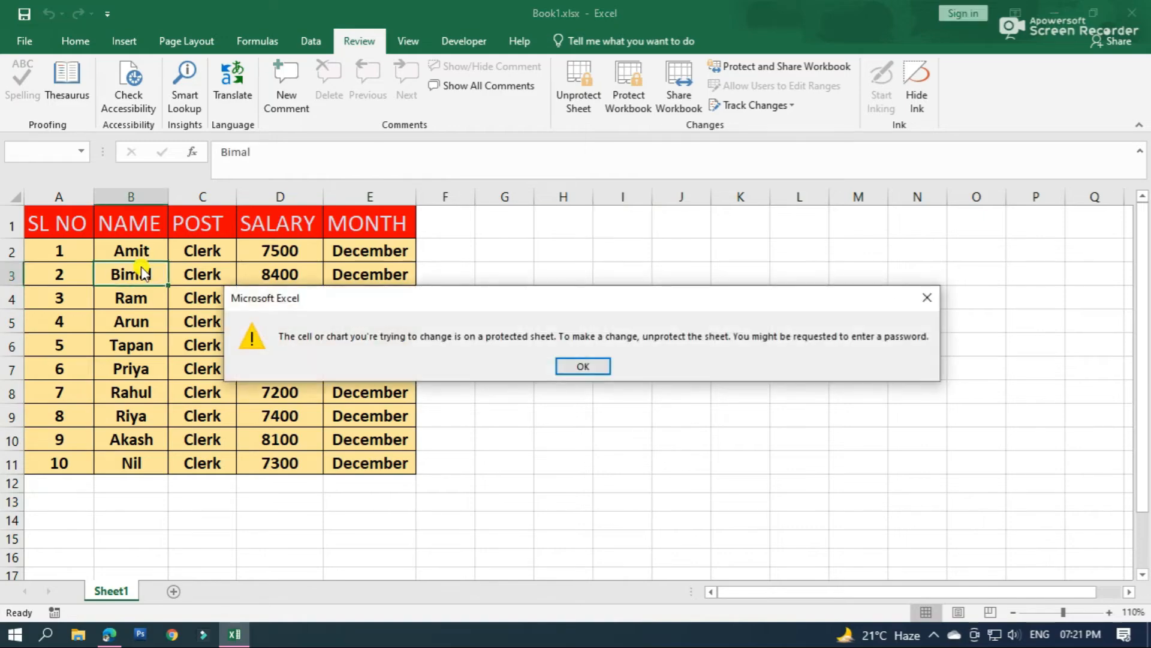
left_click(581, 372)
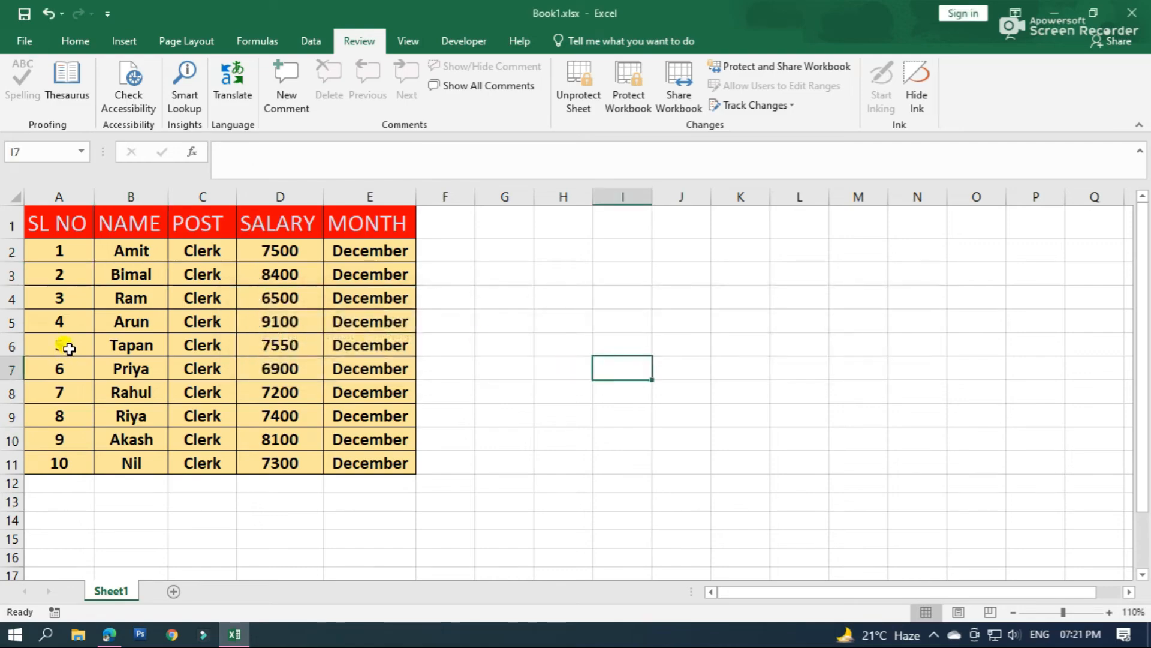
double_click(68, 349)
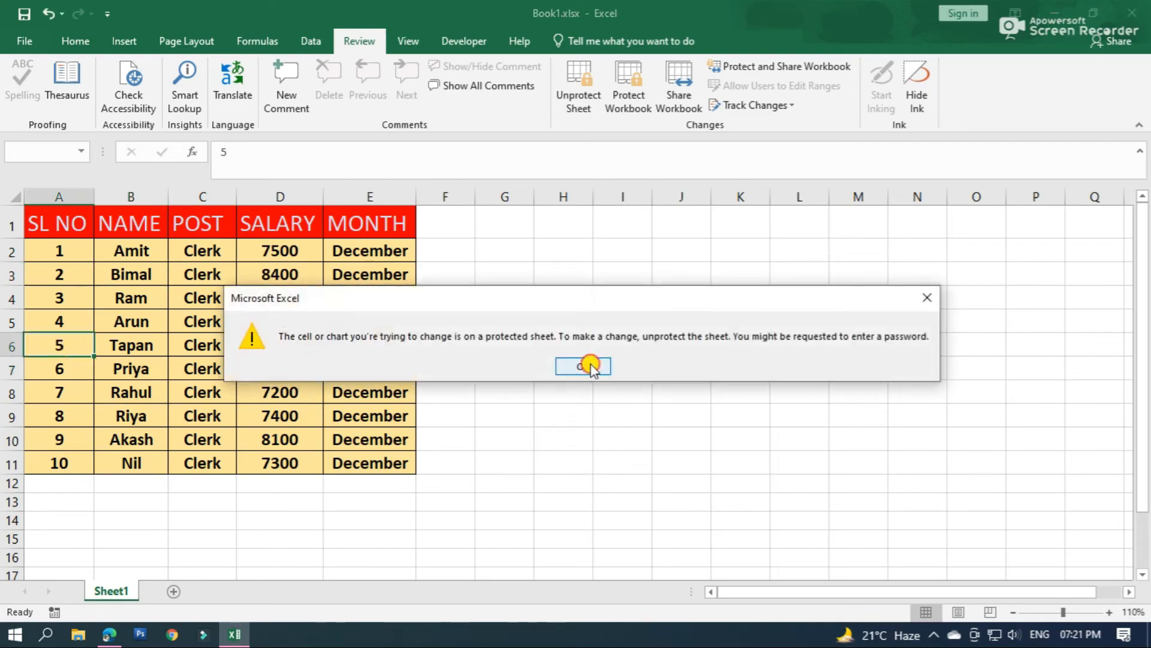
left_click(585, 366)
double_click(193, 326)
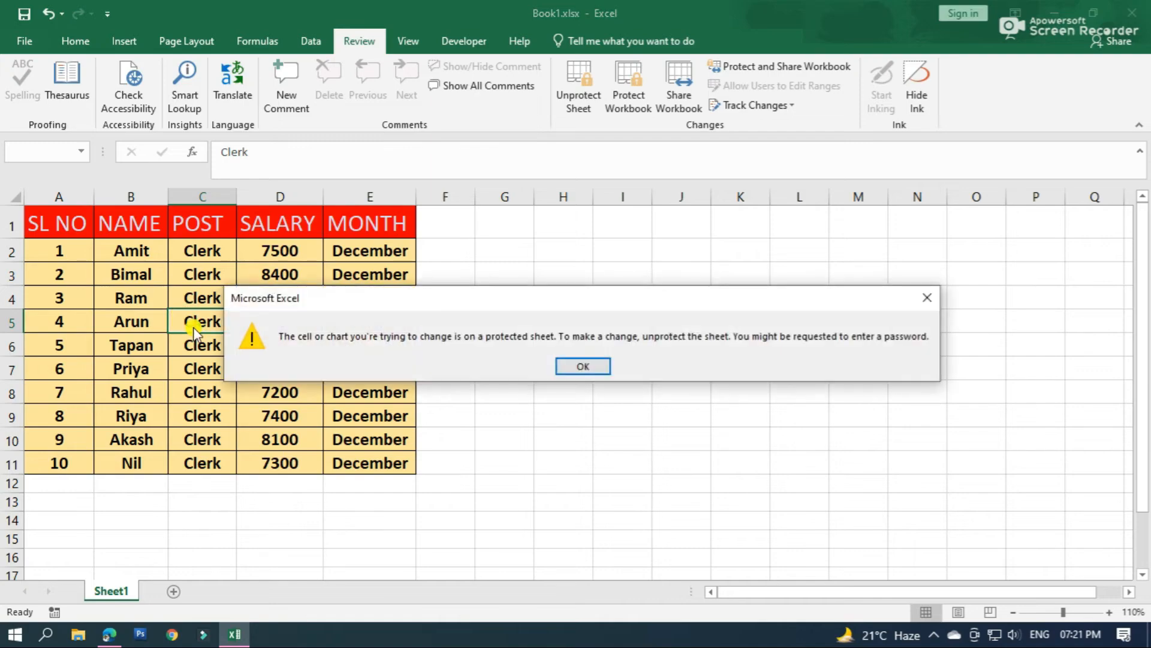
left_click(567, 367)
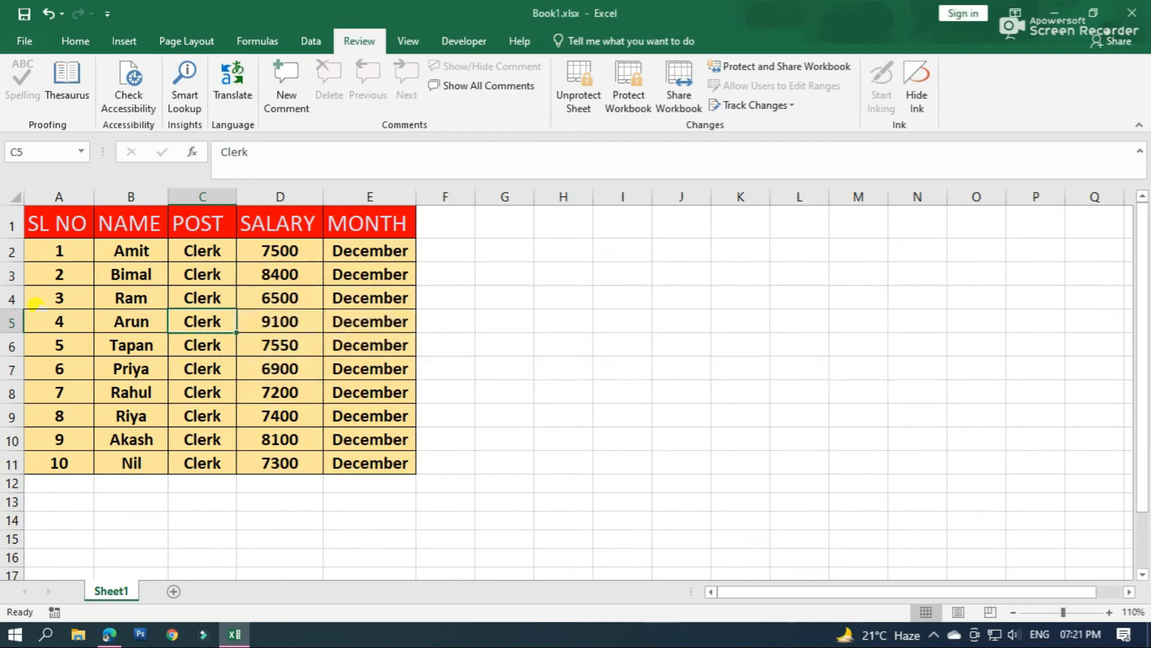
left_click_drag(34, 219, 283, 463)
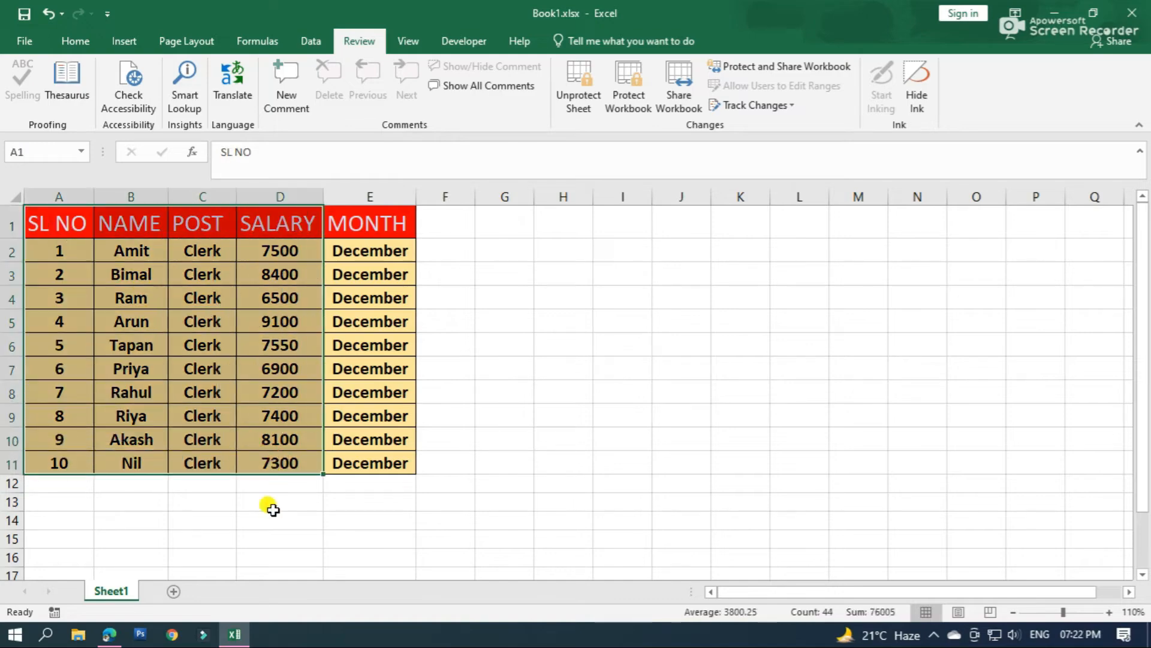
left_click(512, 346)
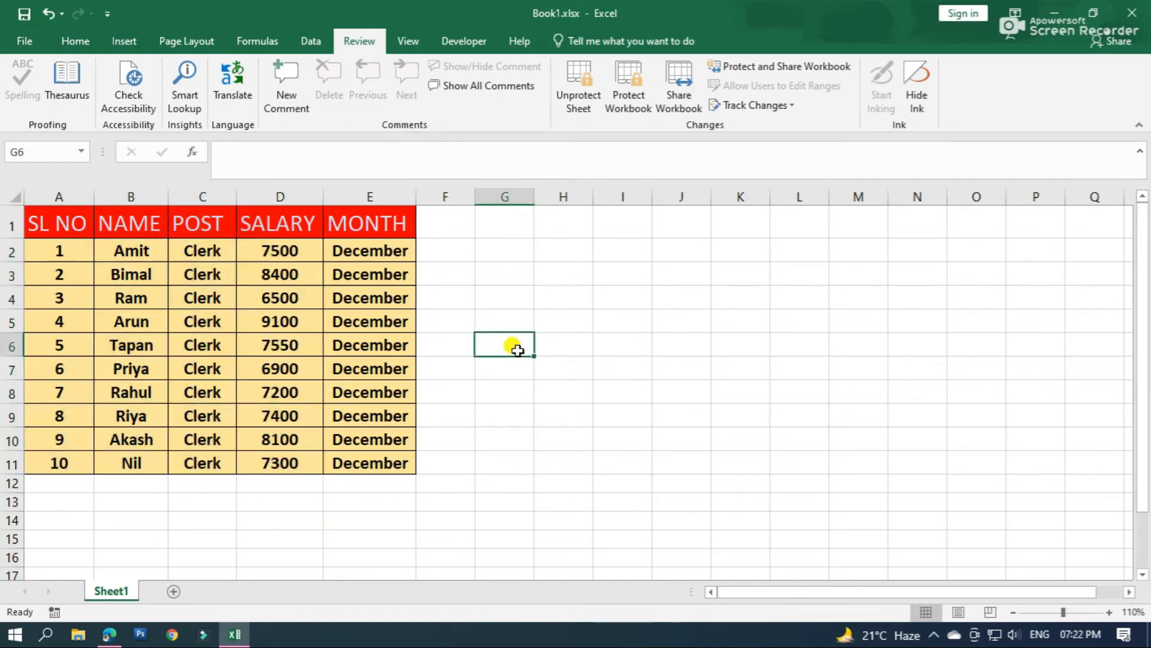
Replace the month in the unlocked cell E2 with the test text "gfhhggjh"
double_click(382, 253)
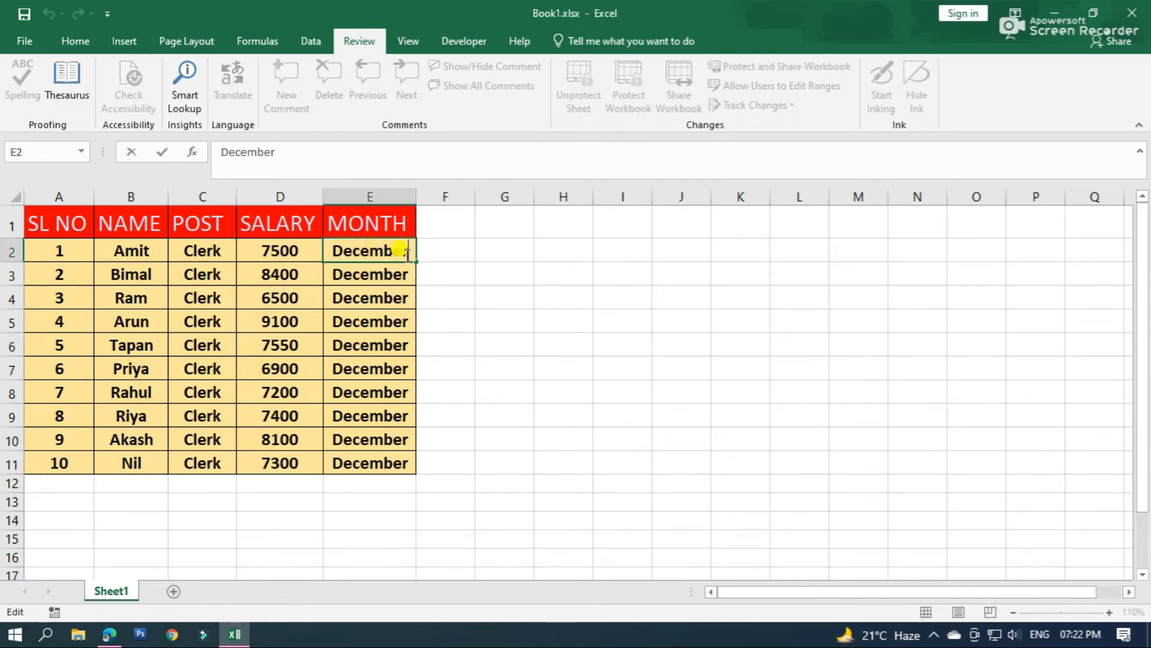
key("BackSpace")
key("BackSpace")
key("BackSpace")
key("BackSpace")
key("BackSpace")
key("BackSpace")
key("BackSpace")
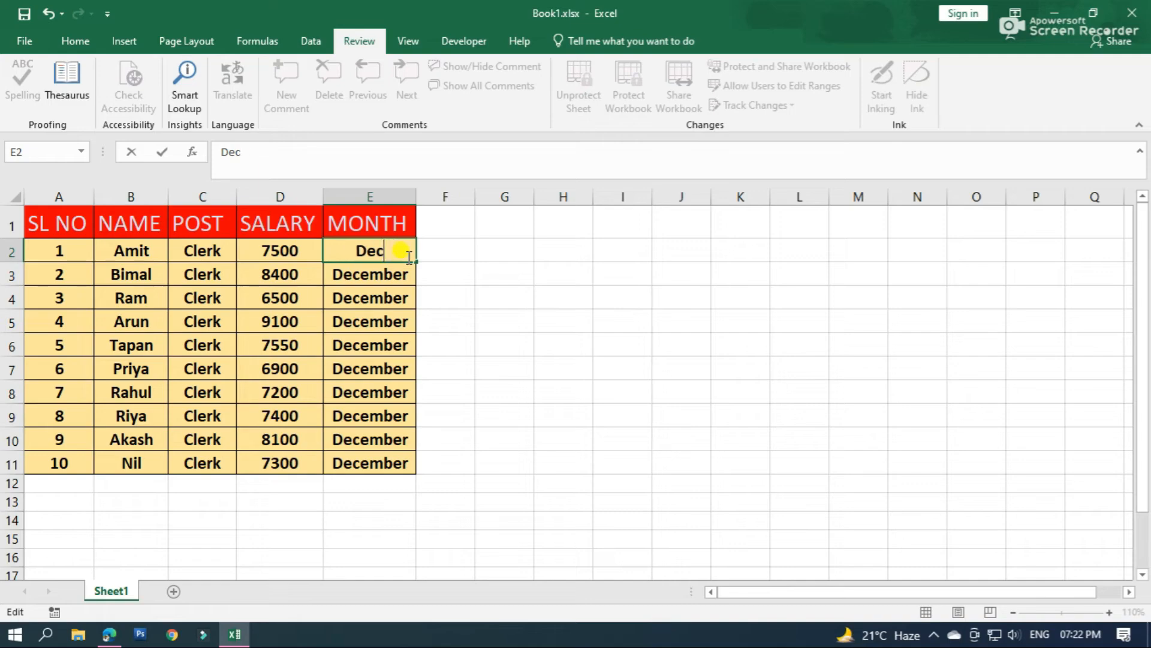
key("BackSpace")
type("gfhhggjh")
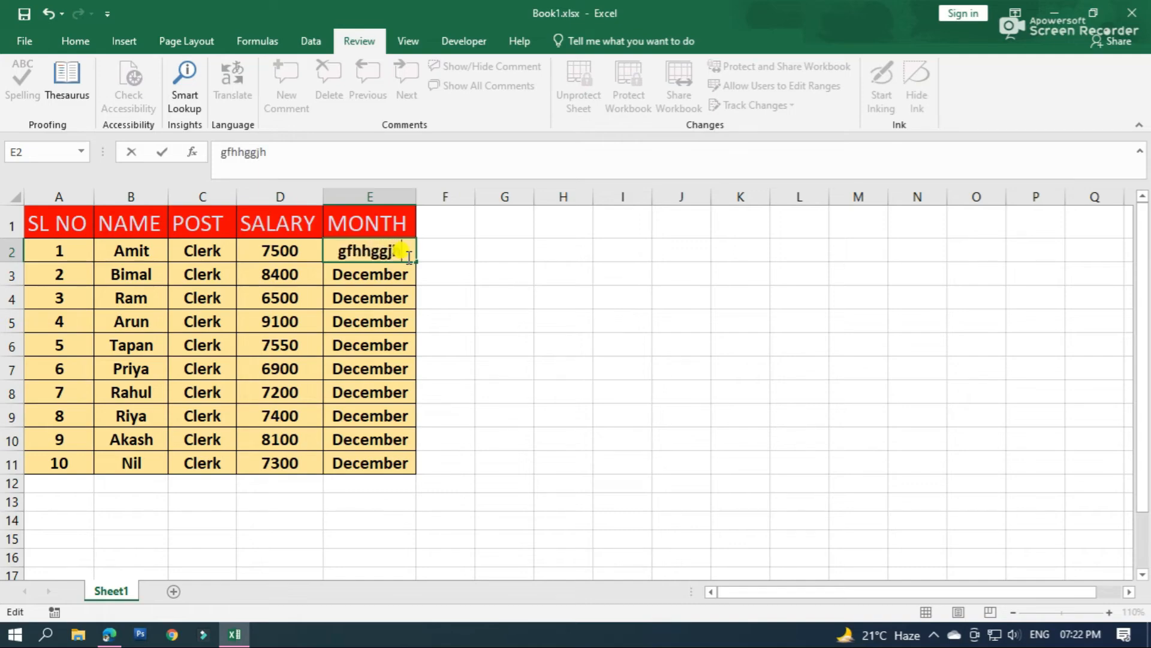
Erase all the text being edited in cell E2
key("BackSpace")
key("BackSpace")
key("BackSpace")
key("BackSpace")
key("BackSpace")
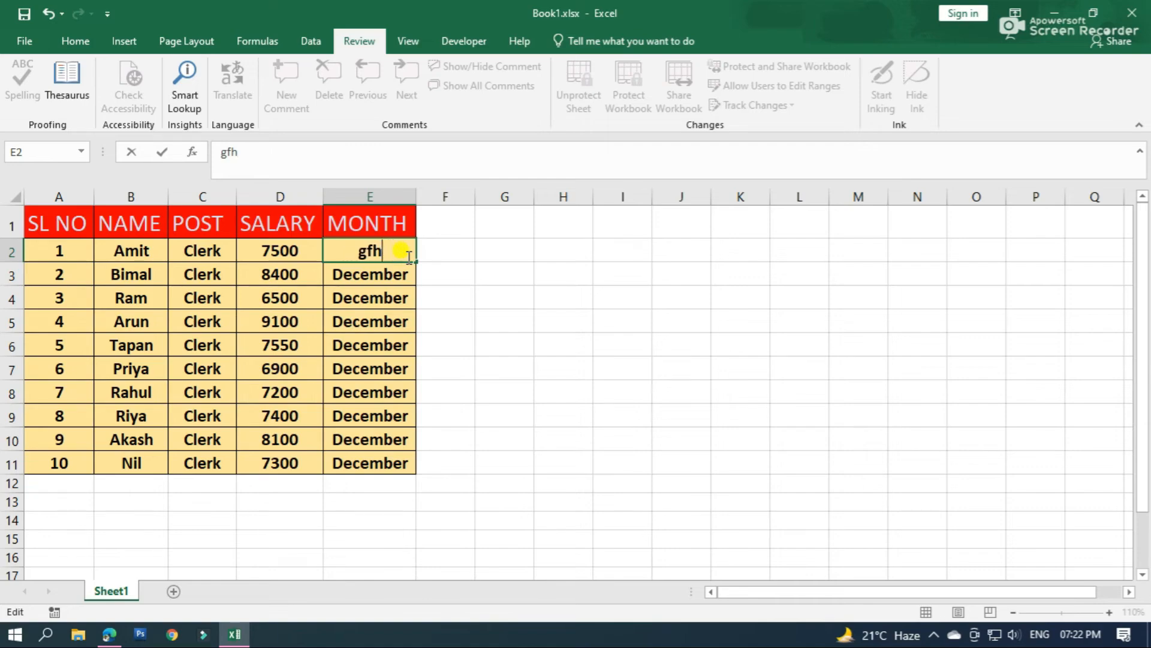
key("BackSpace")
key("BackSpace")
key("BackSpace")
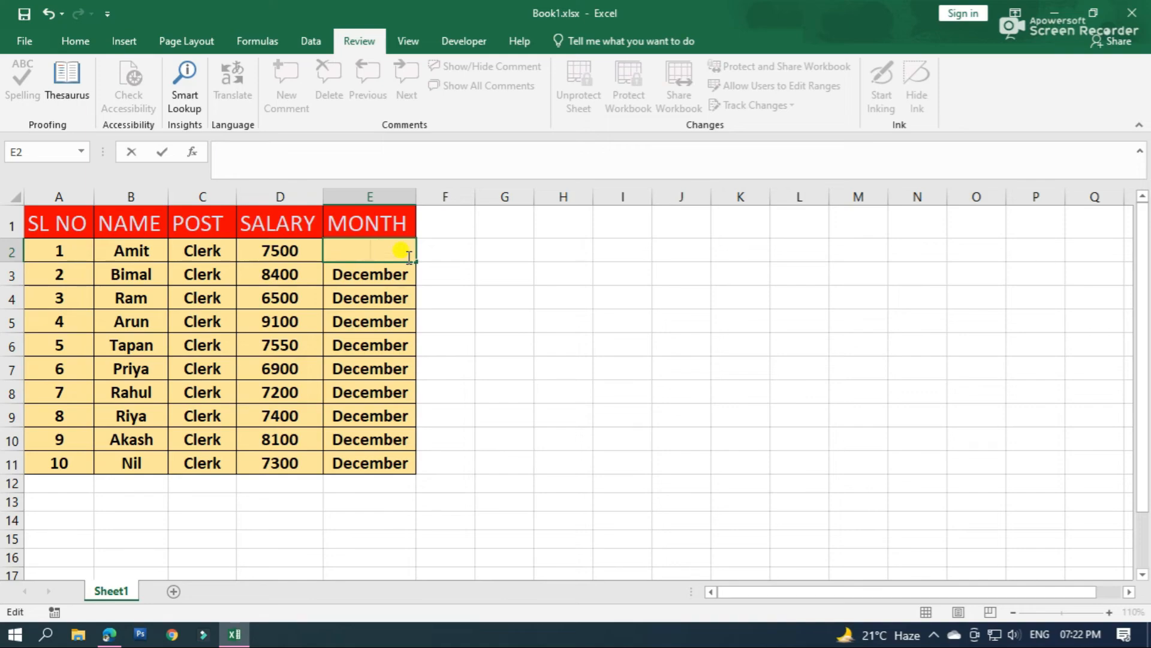